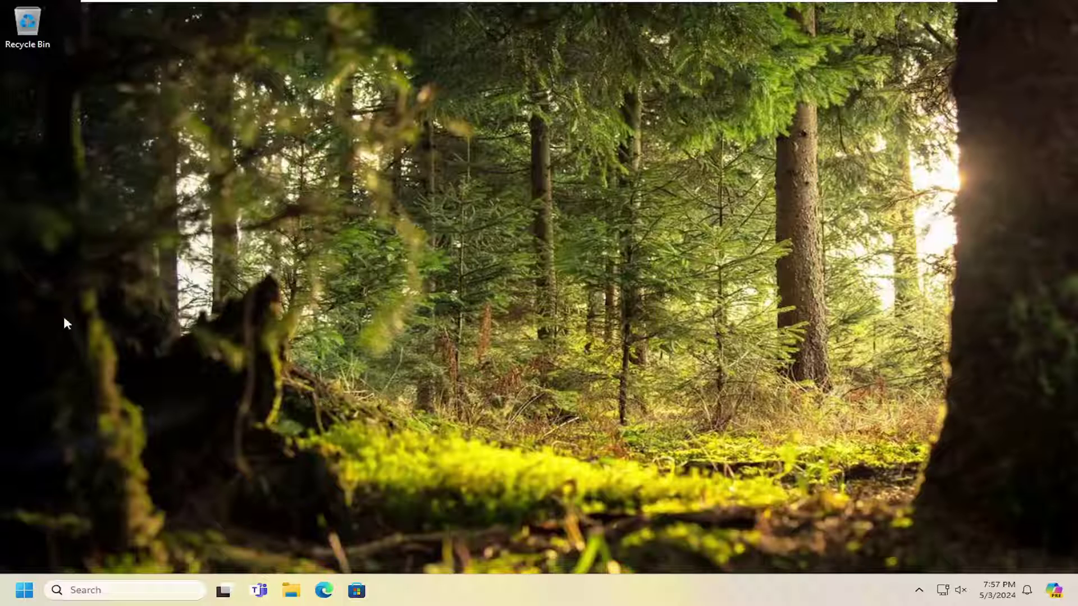
Run wsreset from Start search, then close the reopened Microsoft Store window.
{"action": "left_click", "coordinate": [22, 591]}
{"action": "type", "text": "wsres"}
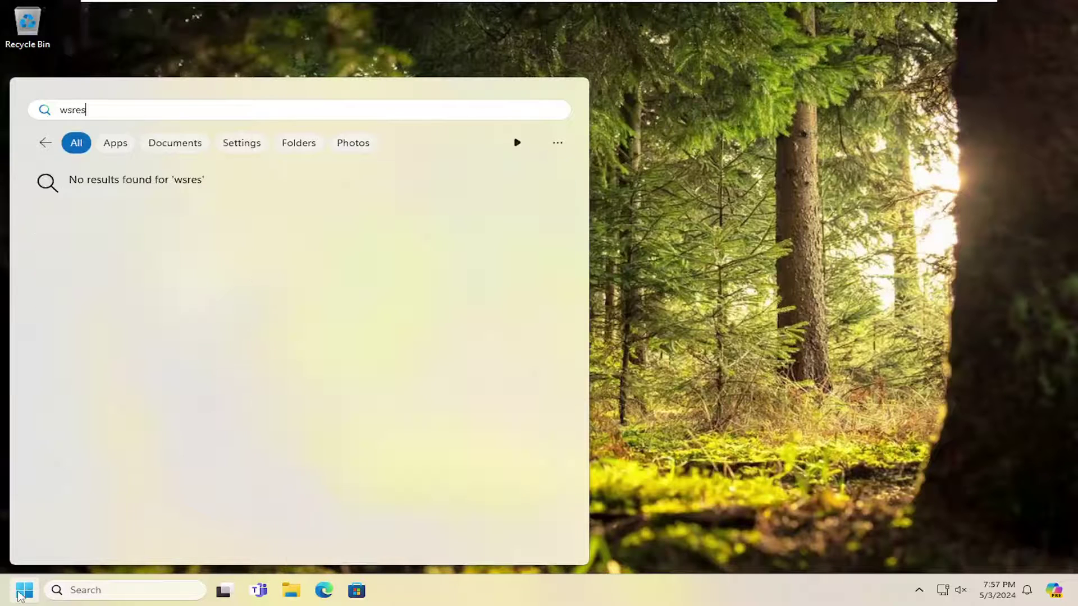
{"action": "type", "text": "et"}
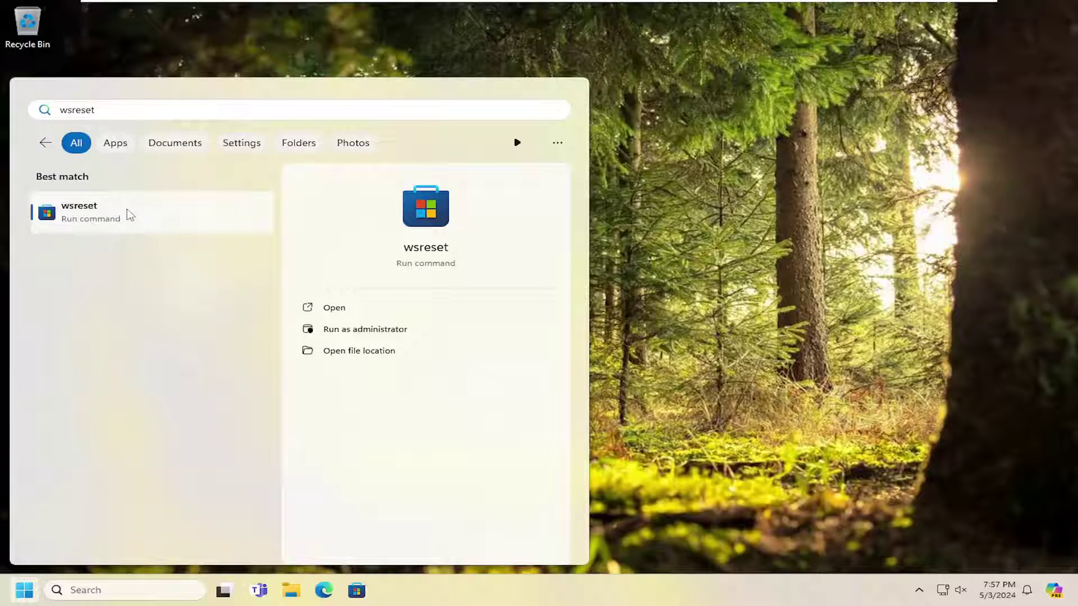
{"action": "left_click", "coordinate": [69, 217]}
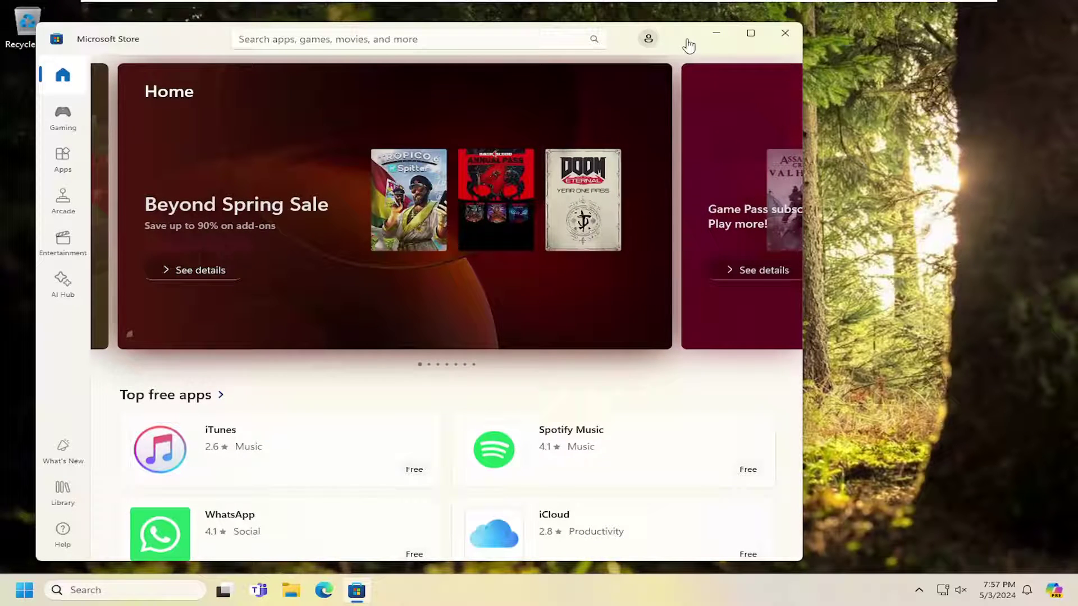
{"action": "left_click_drag", "start_coordinate": [681, 45], "coordinate": [768, 39]}
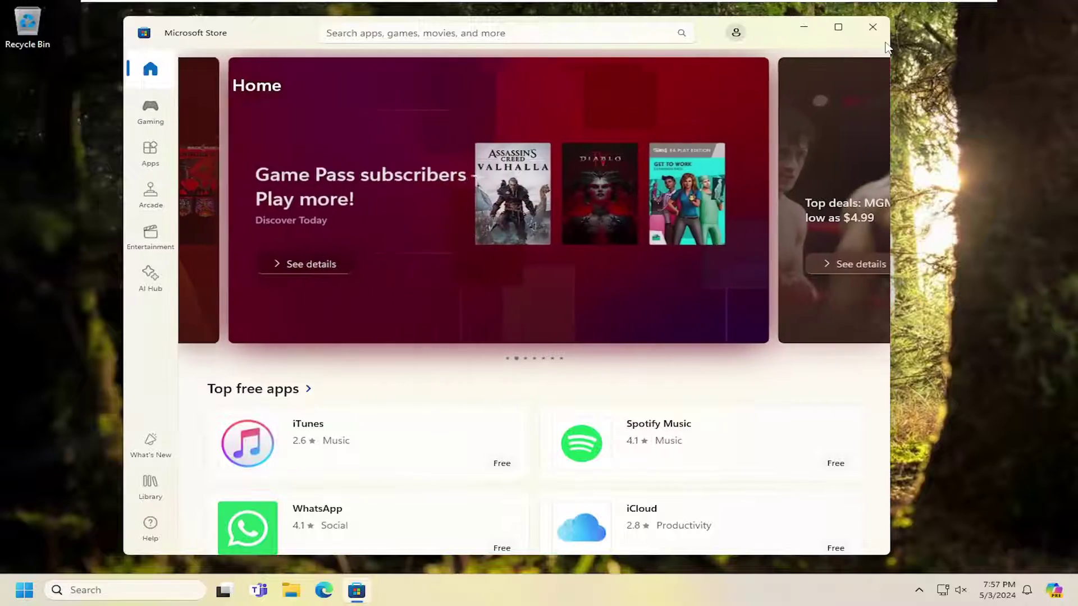
{"action": "left_click", "coordinate": [882, 37]}
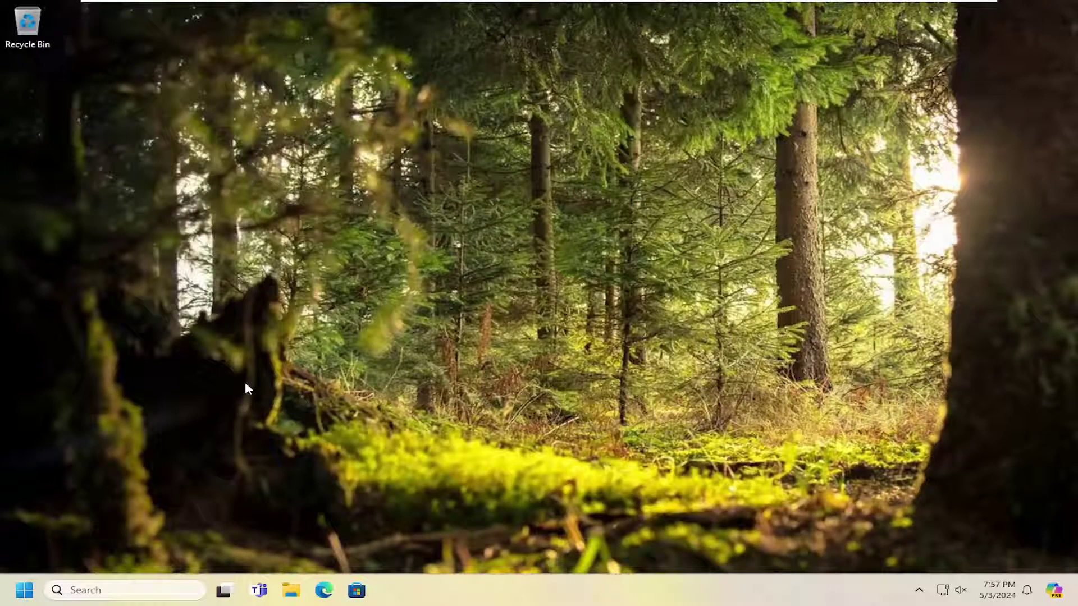
Search for cmd and launch Command Prompt with Run as administrator.
{"action": "left_click", "coordinate": [18, 593]}
{"action": "type", "text": "cmd"}
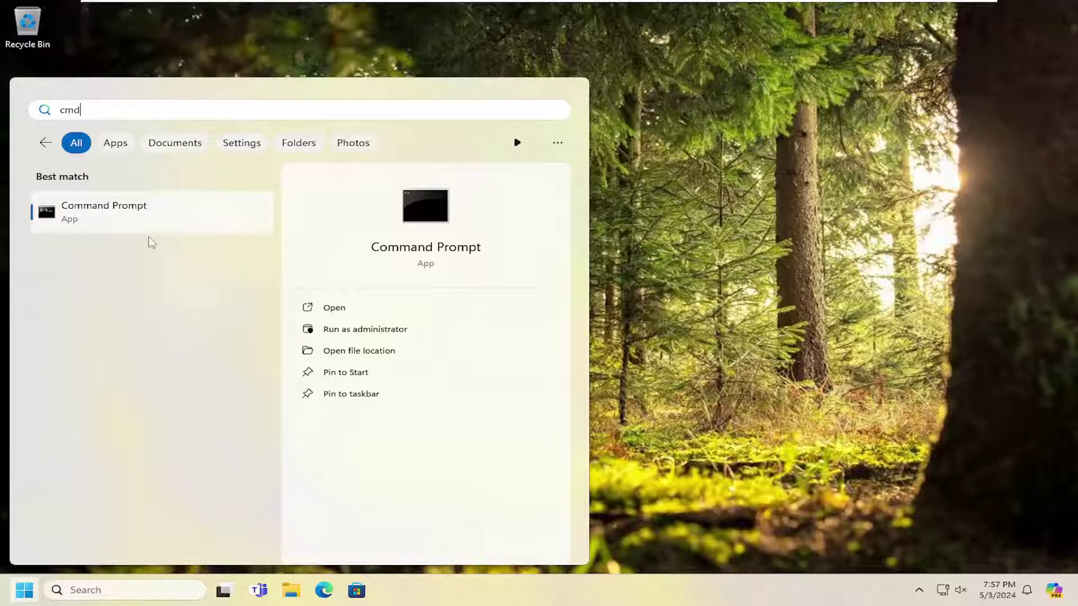
{"action": "right_click", "coordinate": [106, 214]}
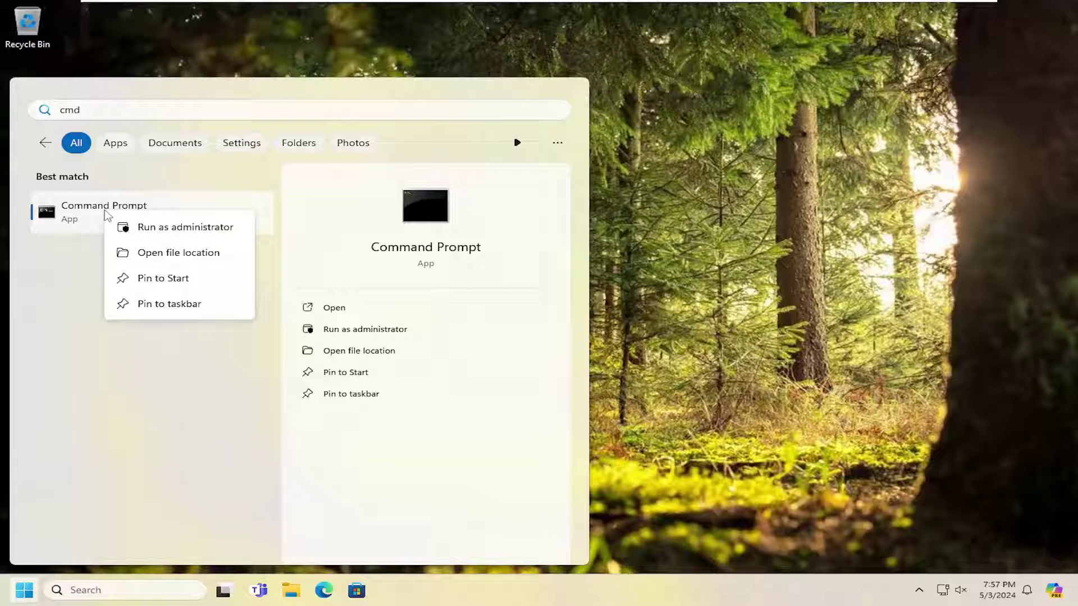
{"action": "left_click", "coordinate": [166, 228]}
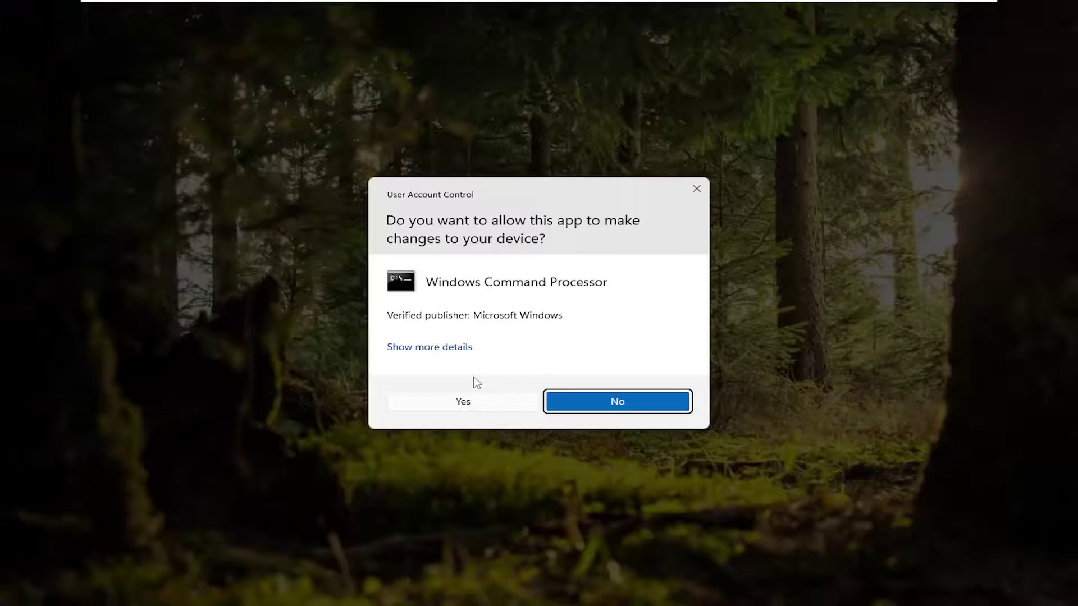
Approve the UAC prompt and start sfc /scannow in the administrator Command Prompt.
{"action": "left_click", "coordinate": [461, 403]}
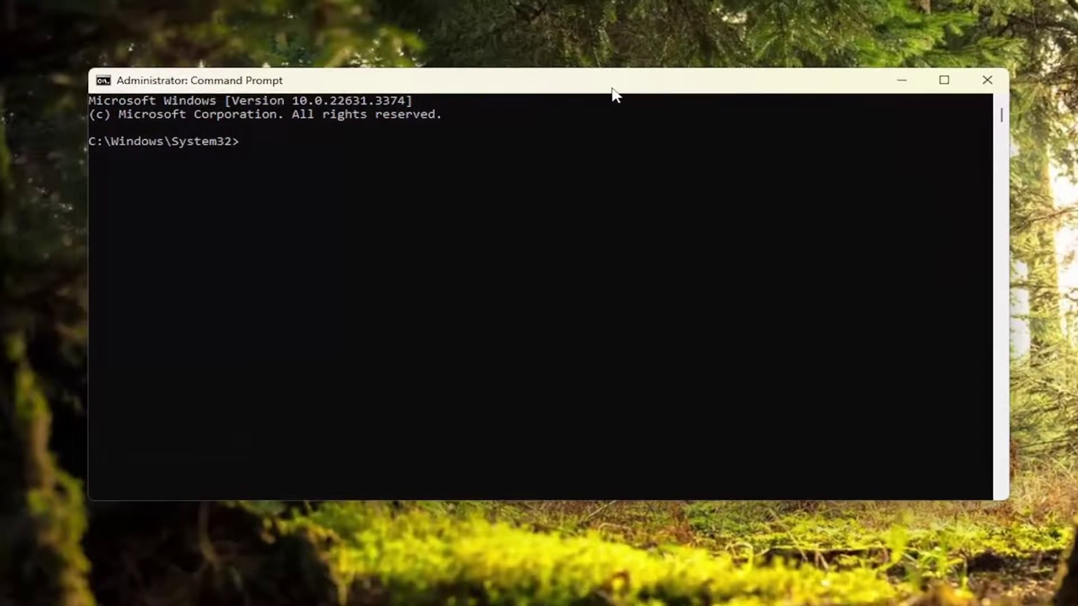
{"action": "type", "text": "sfc"}
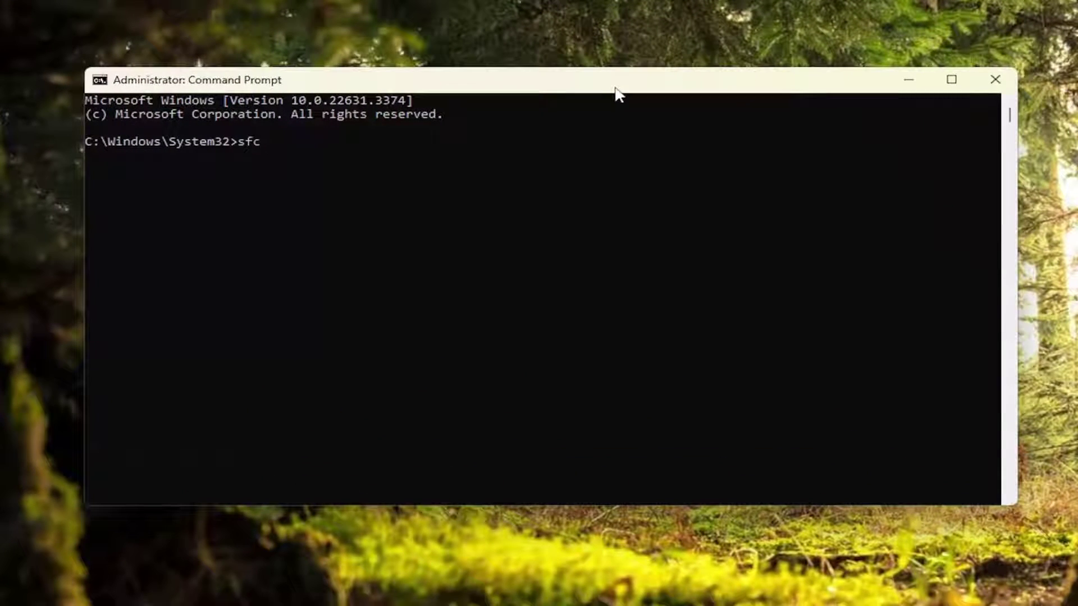
{"action": "type", "text": " /scan"}
{"action": "type", "text": "now"}
{"action": "key", "text": "Return"}
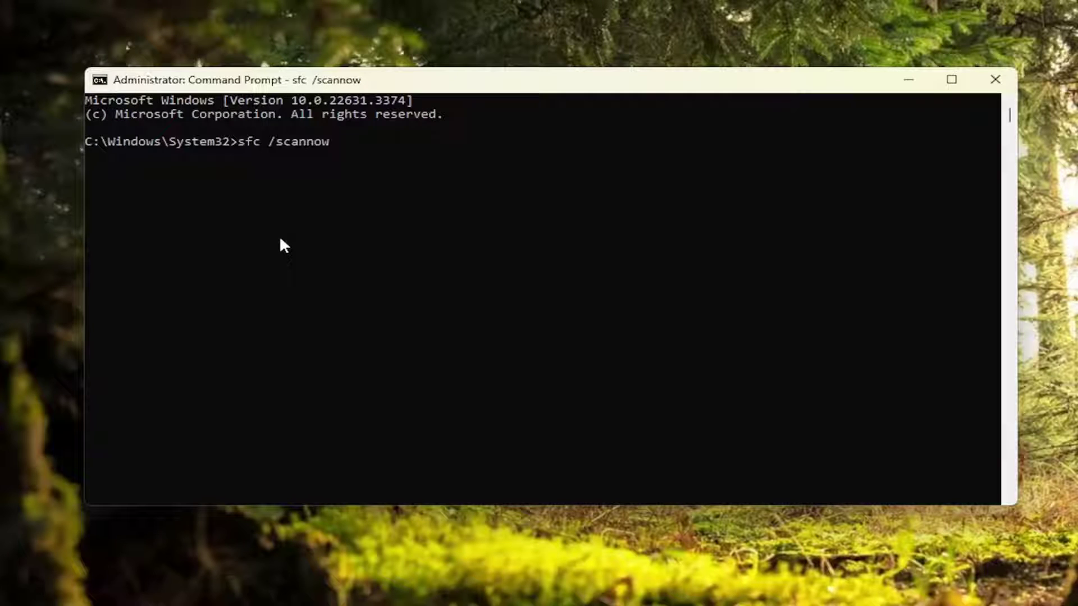